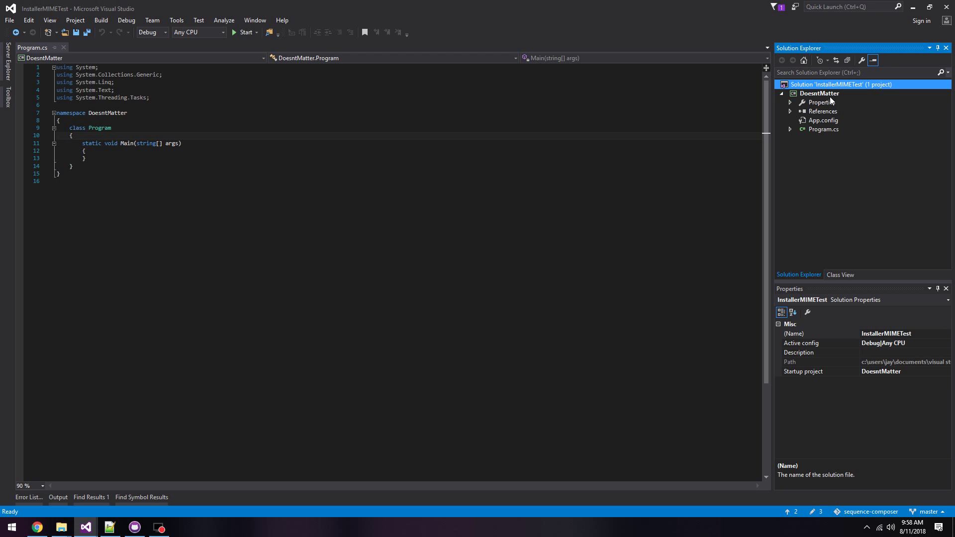
# - Add a new Setup Project named Installer to the InstallerMIMETest solution
pyautogui.rightClick(810, 85)
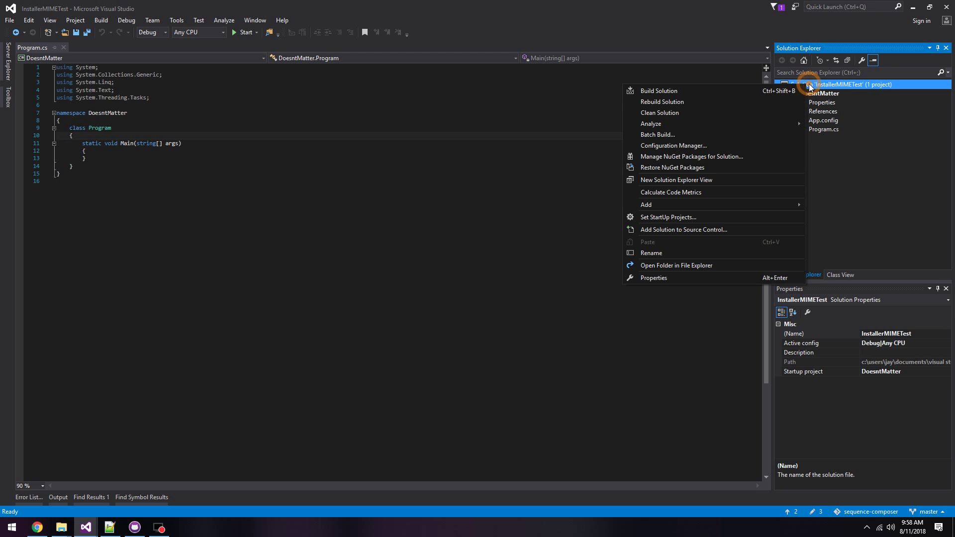
pyautogui.moveTo(710, 208)
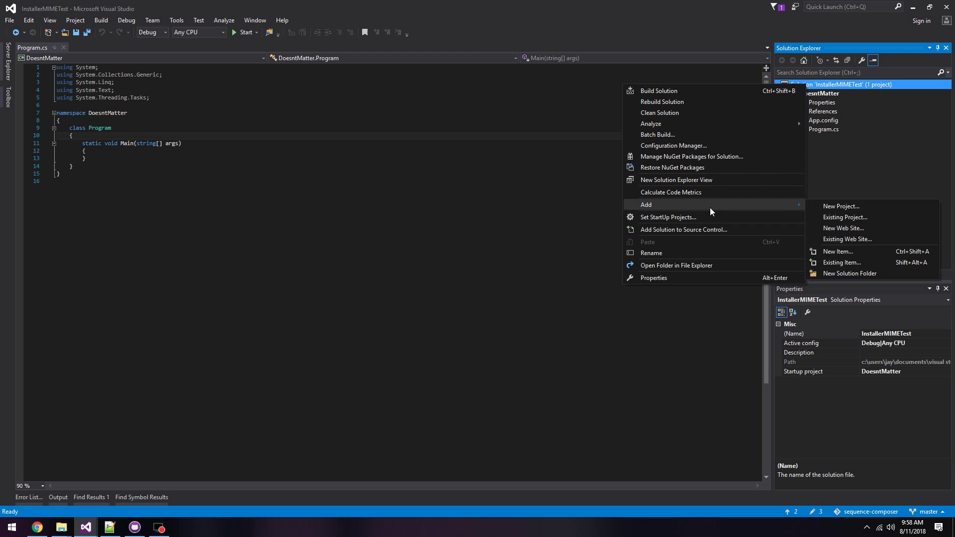
pyautogui.click(826, 207)
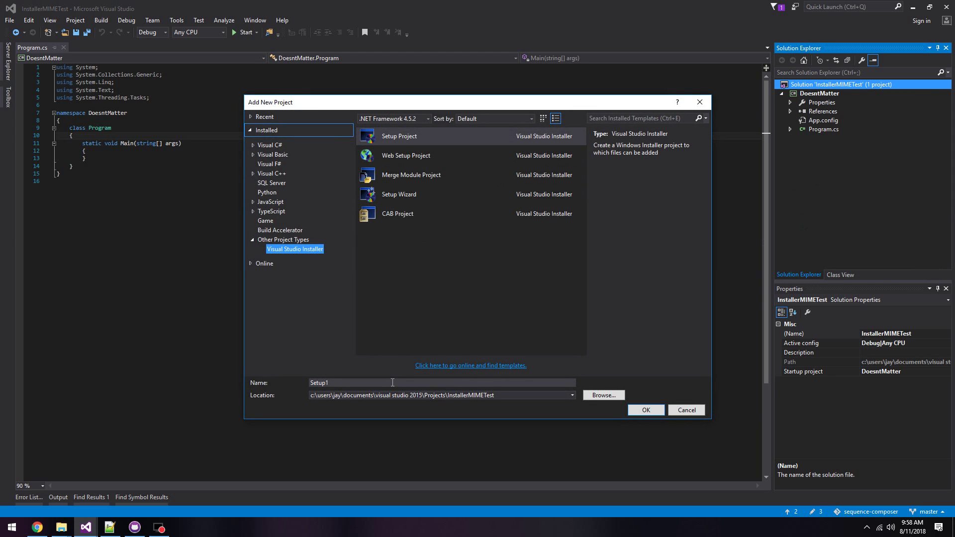
pyautogui.click(391, 382)
pyautogui.write('Installer')
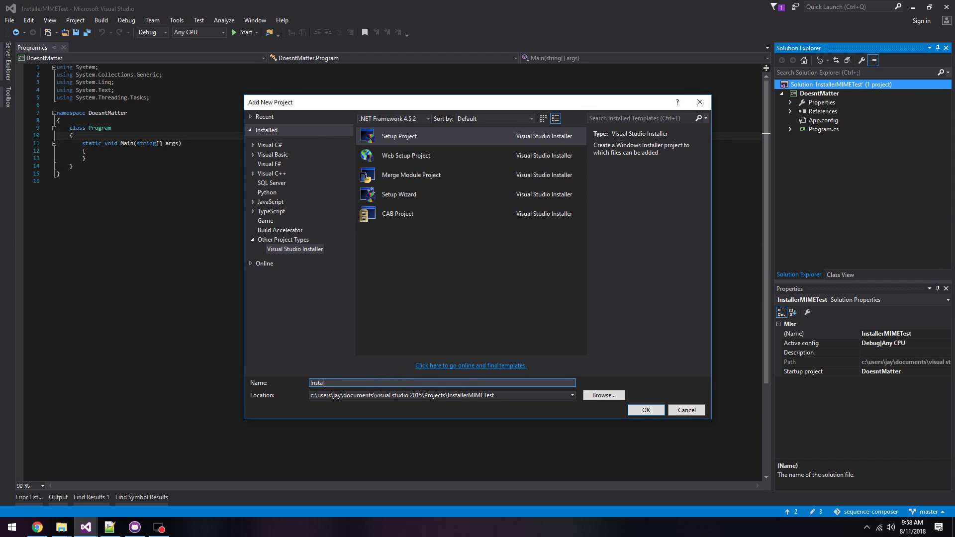
pyautogui.press('Return')
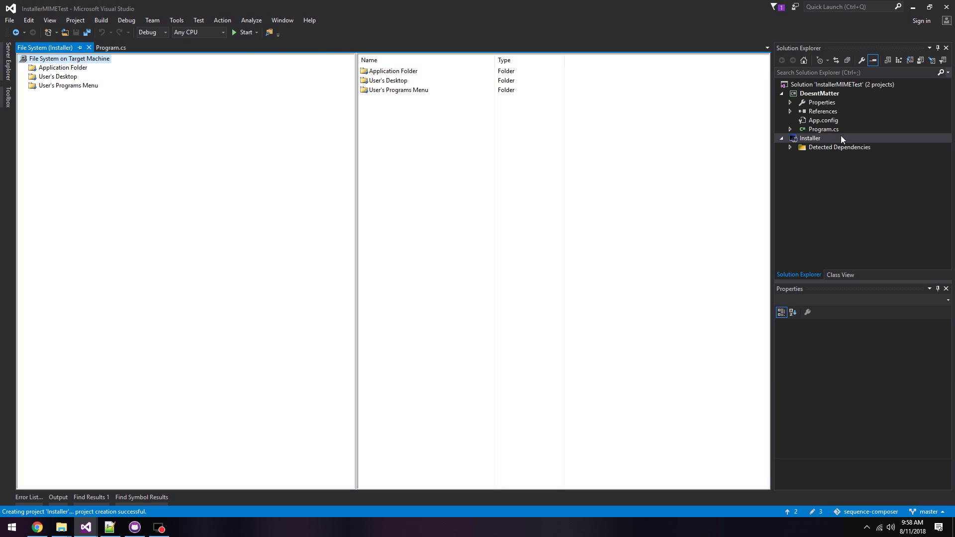
# - Add the primary output of the DoesntMatter project to the Installer project, using the active configuration
pyautogui.rightClick(818, 140)
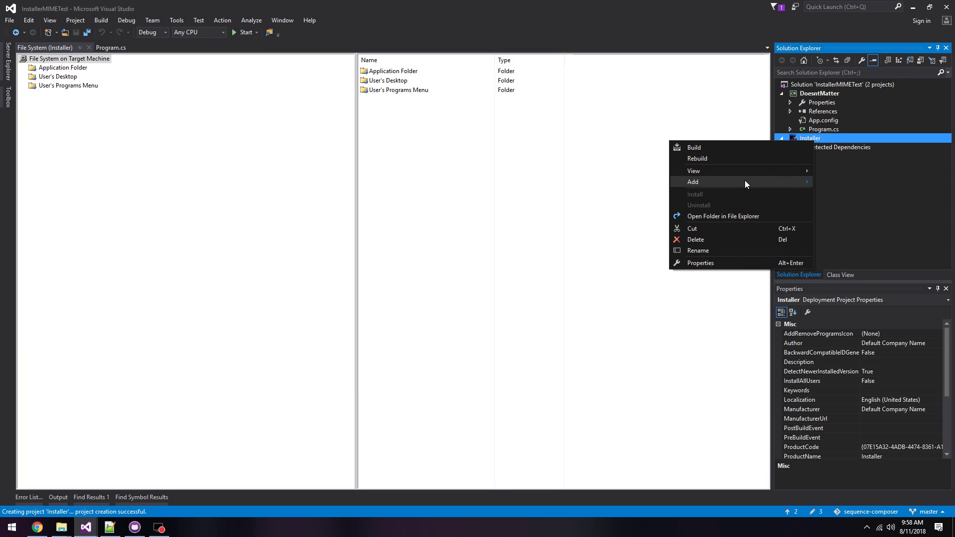
pyautogui.moveTo(745, 182)
pyautogui.click(841, 183)
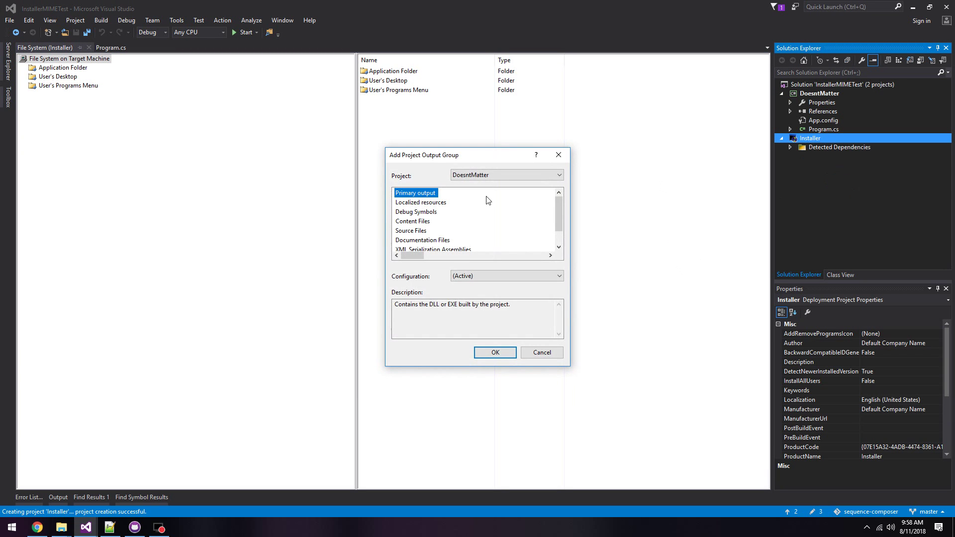
pyautogui.click(489, 353)
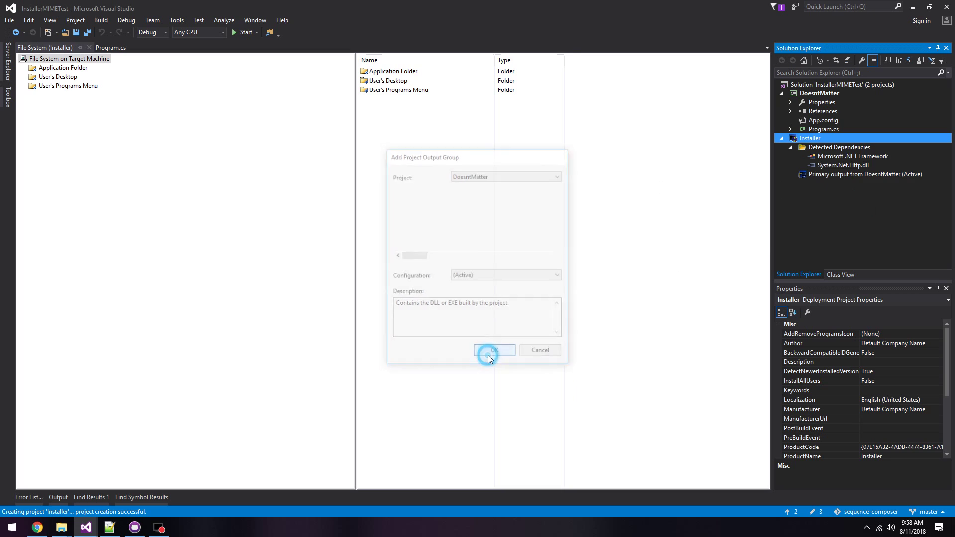
# - Open the Installer project's File Types editor and add a file type named abcdef
pyautogui.rightClick(811, 138)
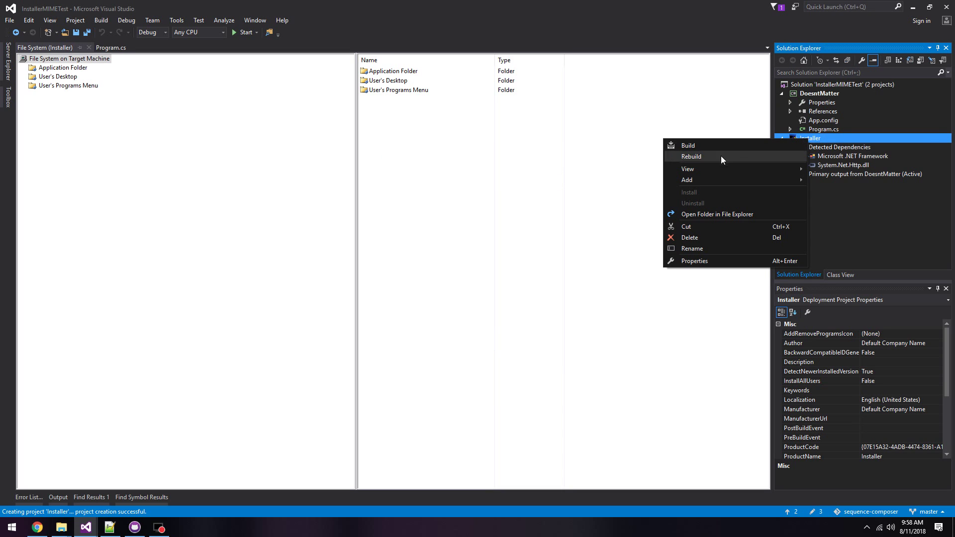
pyautogui.moveTo(716, 164)
pyautogui.click(834, 195)
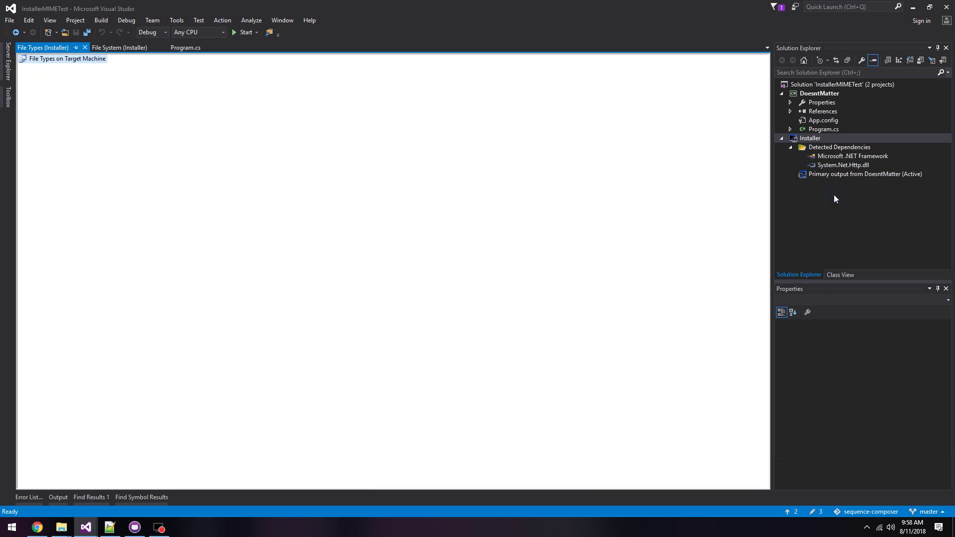
pyautogui.rightClick(70, 60)
pyautogui.click(102, 67)
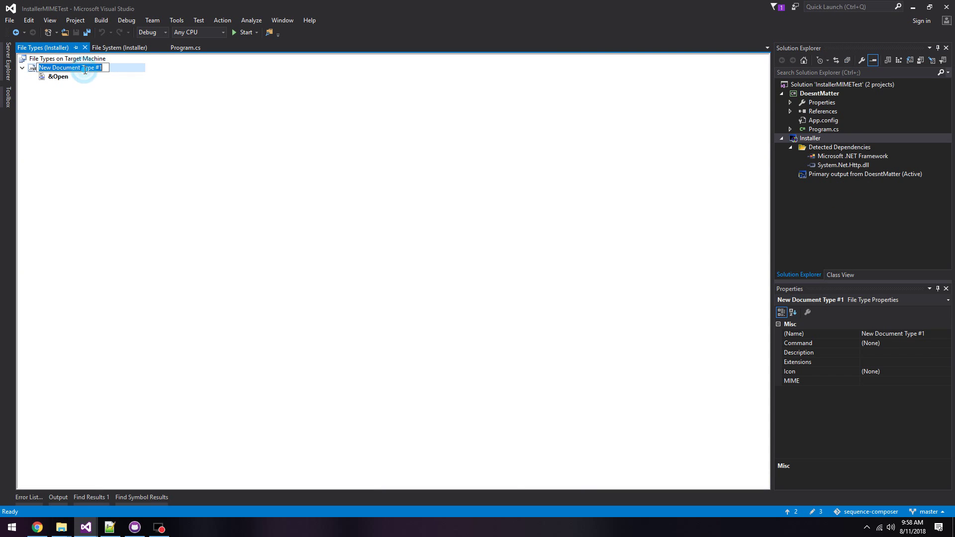
pyautogui.write('abcdef')
pyautogui.press('Return')
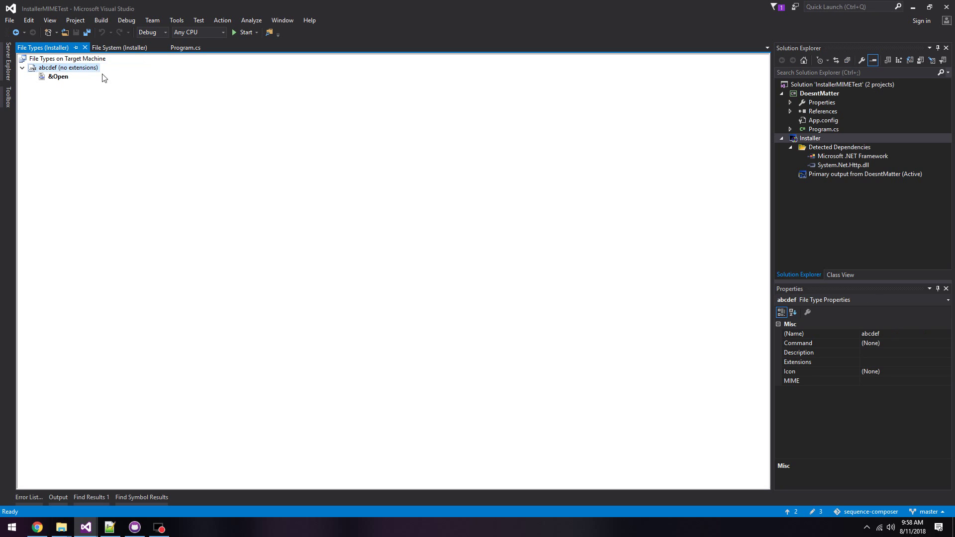
# - Add a second file type named ghijkl to the target machine's file types
pyautogui.rightClick(74, 58)
pyautogui.click(88, 69)
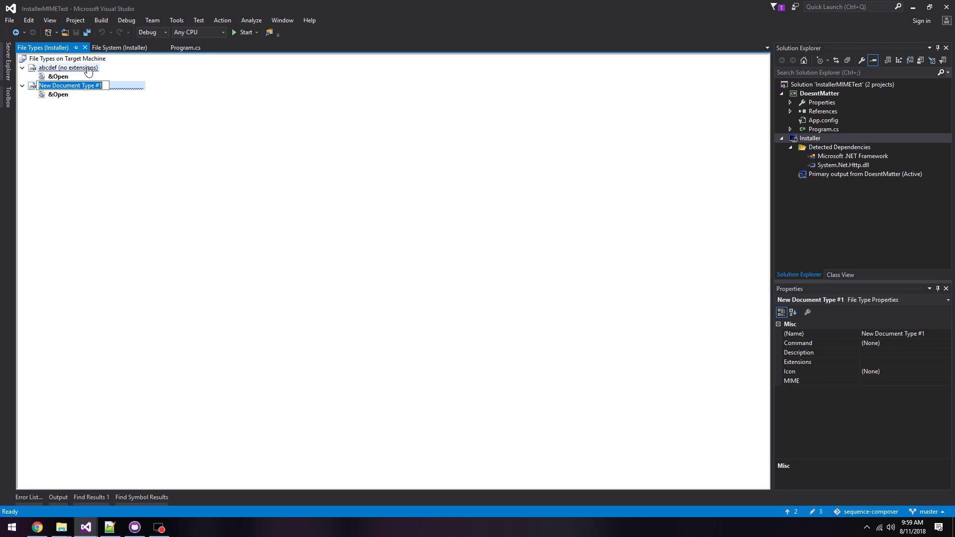
pyautogui.write('ghijkl')
pyautogui.press('Return')
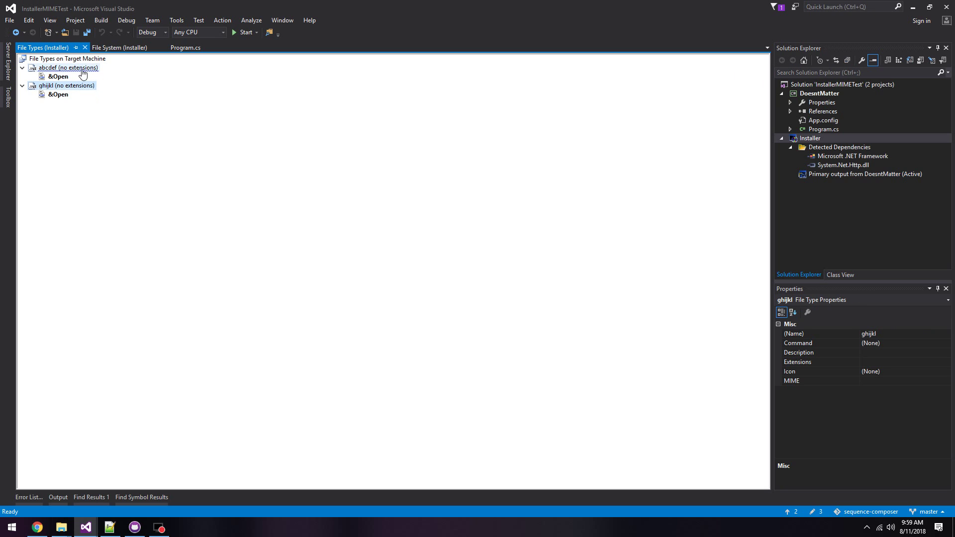
# - Set the abcdef file type's extension to abcdef
pyautogui.click(87, 70)
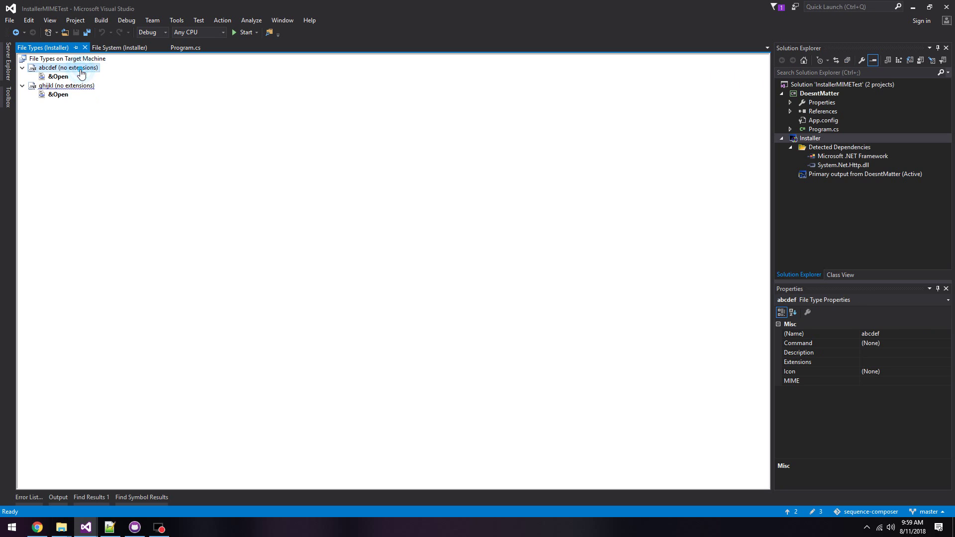
pyautogui.click(879, 363)
pyautogui.write('abcdef')
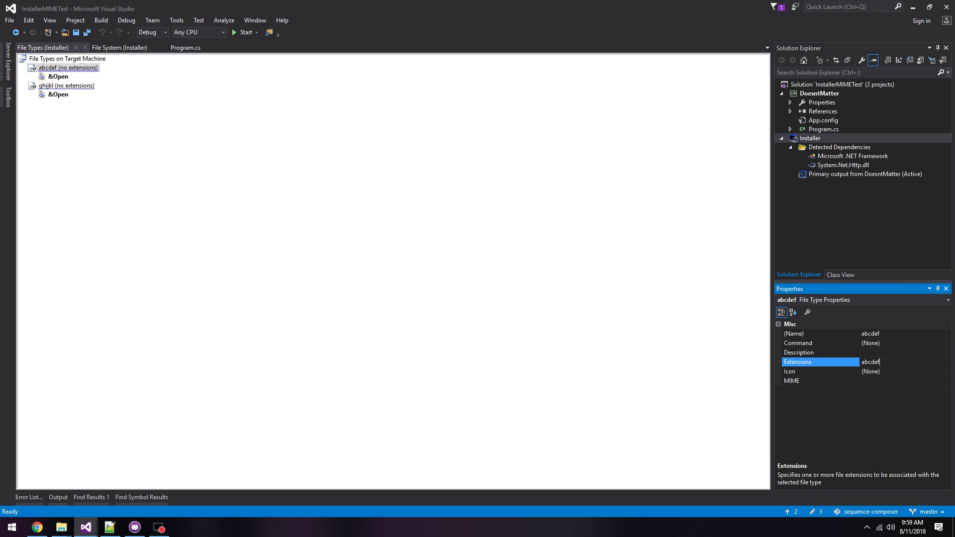
pyautogui.press('Return')
# - Assign the DoesntMatter primary output from the Application Folder as the abcdef file type's command and set its MIME to application/xml
pyautogui.click(901, 344)
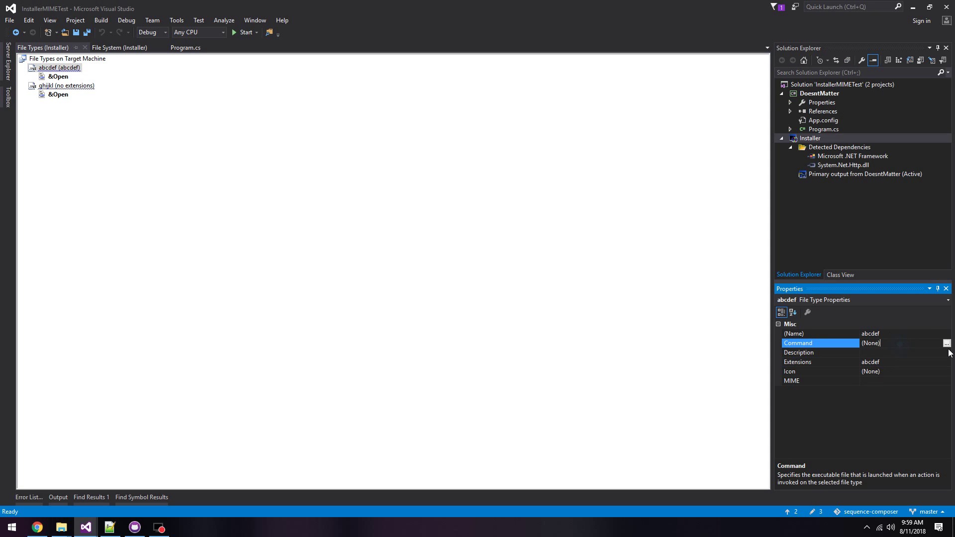
pyautogui.click(948, 345)
pyautogui.doubleClick(390, 206)
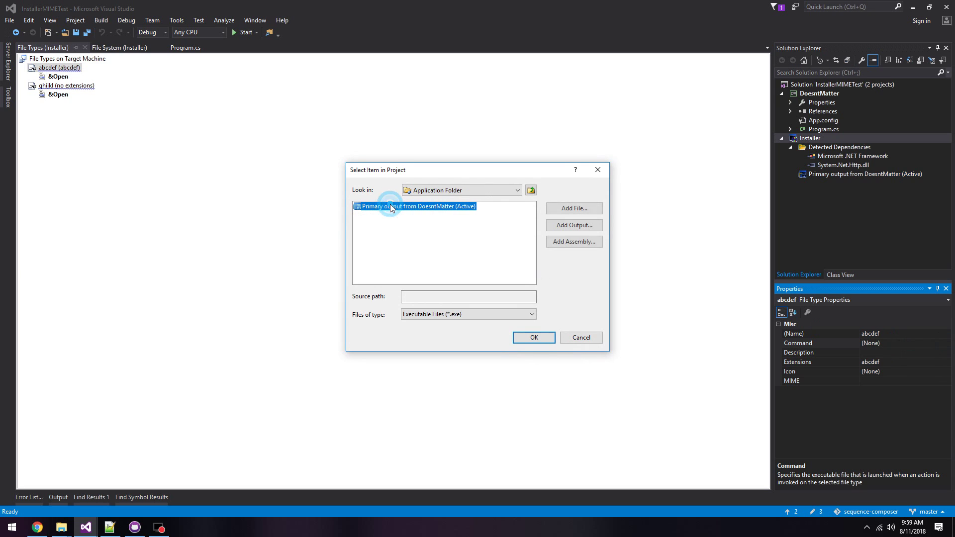
pyautogui.click(524, 334)
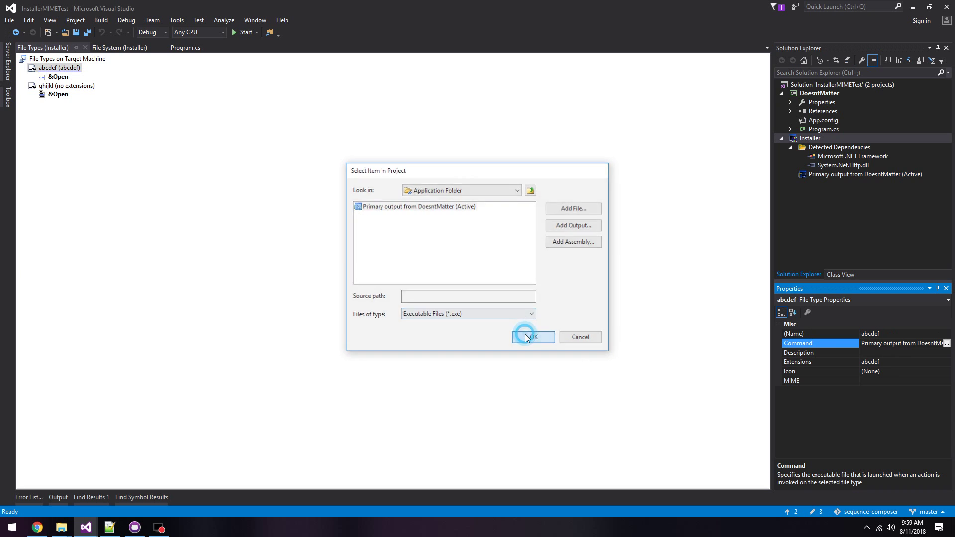
pyautogui.click(880, 380)
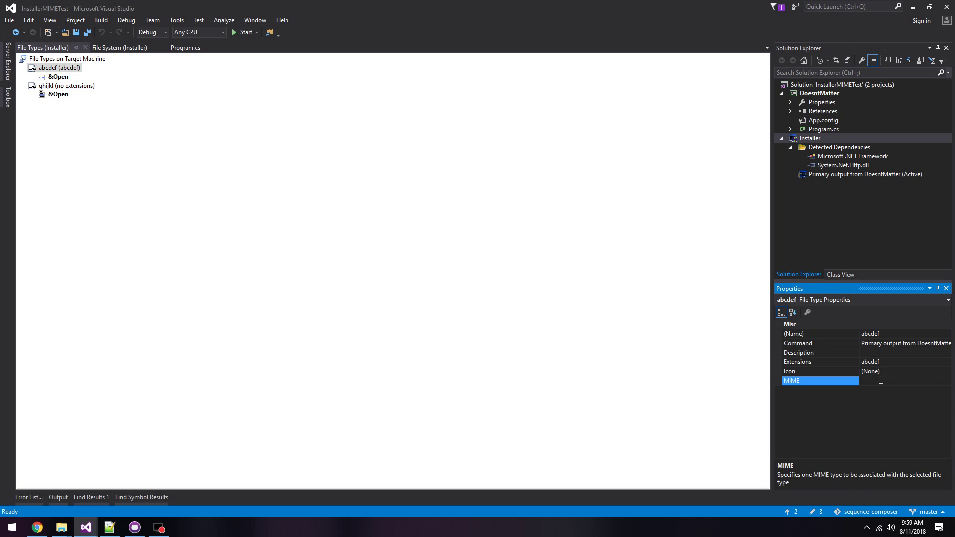
pyautogui.write('application./xml')
# - Assign the DoesntMatter primary output from the Application Folder as the ghijkl file type's command
pyautogui.click(55, 86)
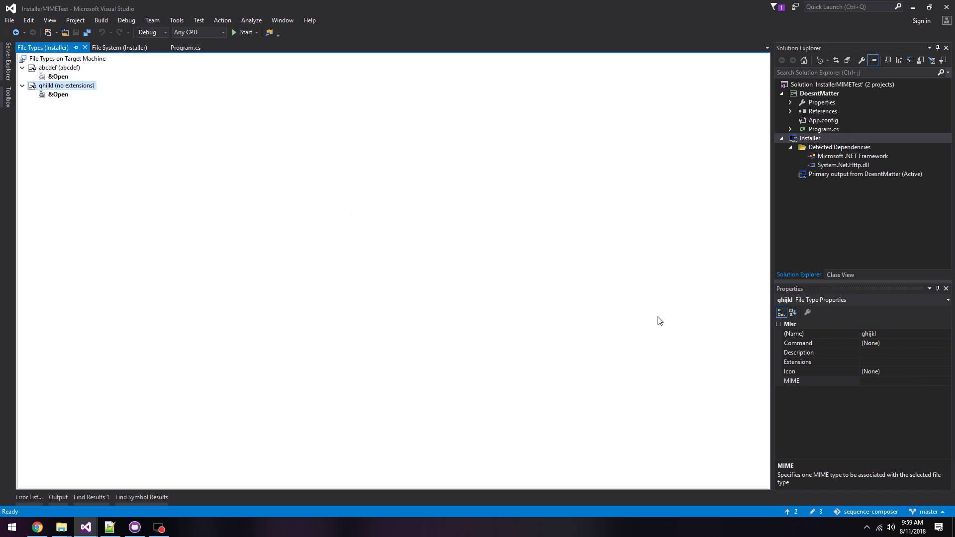
pyautogui.click(888, 344)
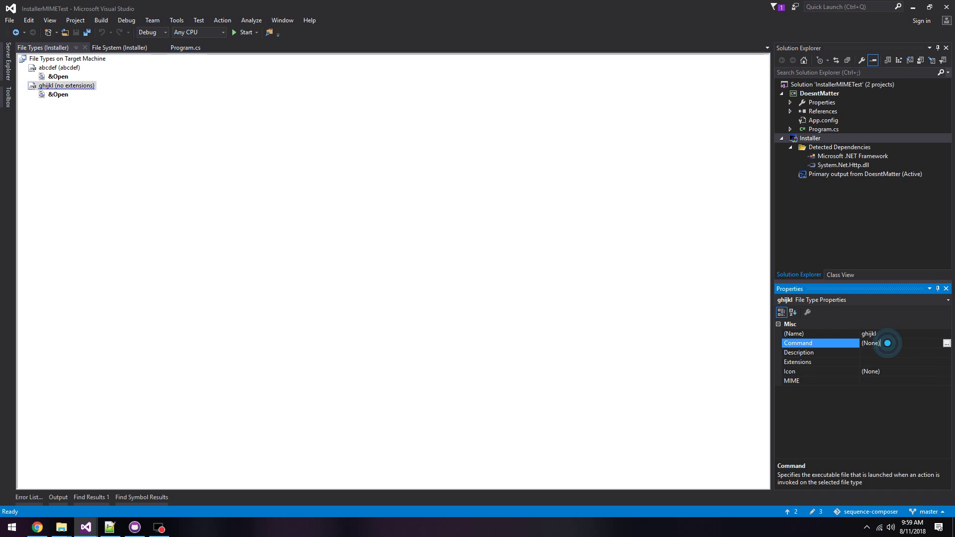
pyautogui.click(948, 343)
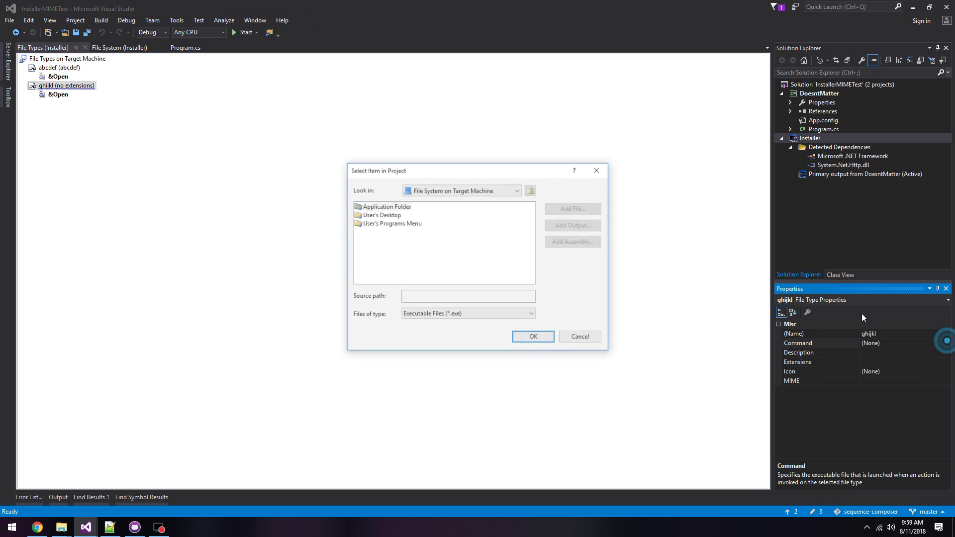
pyautogui.doubleClick(395, 208)
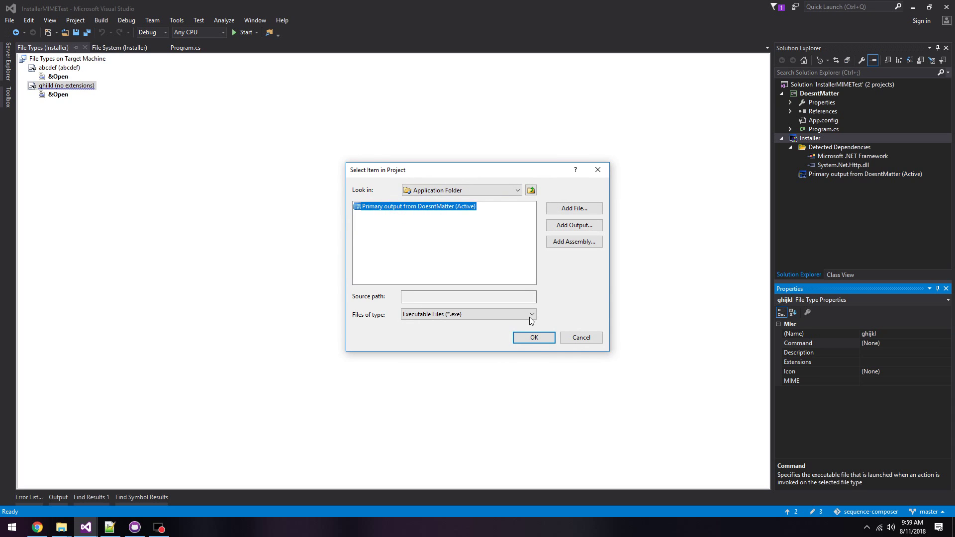
pyautogui.click(533, 337)
# - Set the ghijkl file type's extension to ghijkl and its MIME to application/xml
pyautogui.click(865, 362)
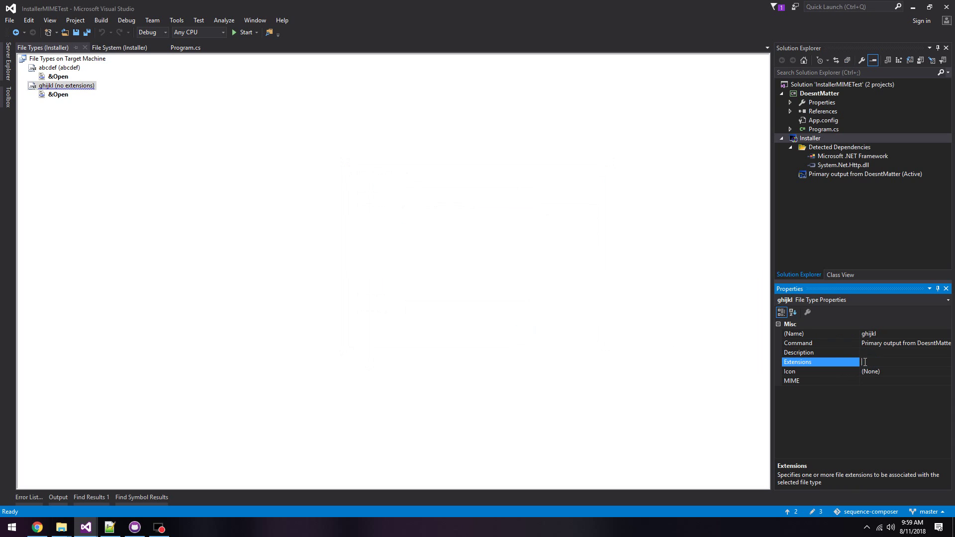
pyautogui.write('ghijkl')
pyautogui.press('Return')
pyautogui.click(876, 380)
pyautogui.write('application/xml')
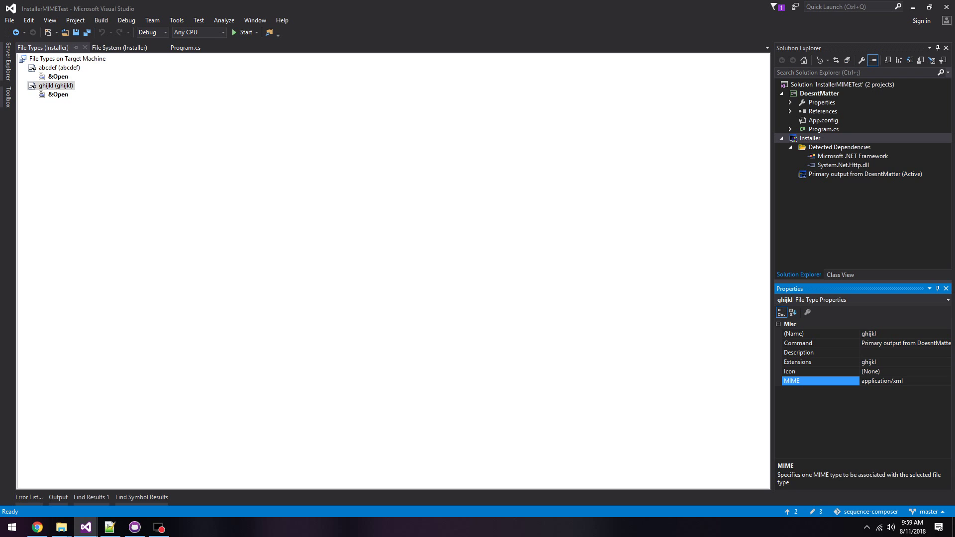
# - Build the Installer project and return to the file types list
pyautogui.rightClick(796, 139)
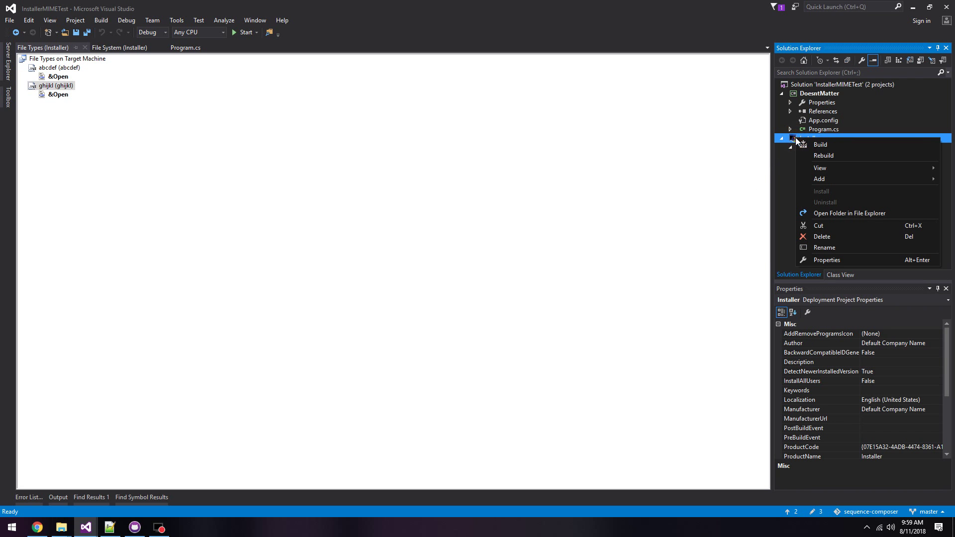
pyautogui.click(806, 145)
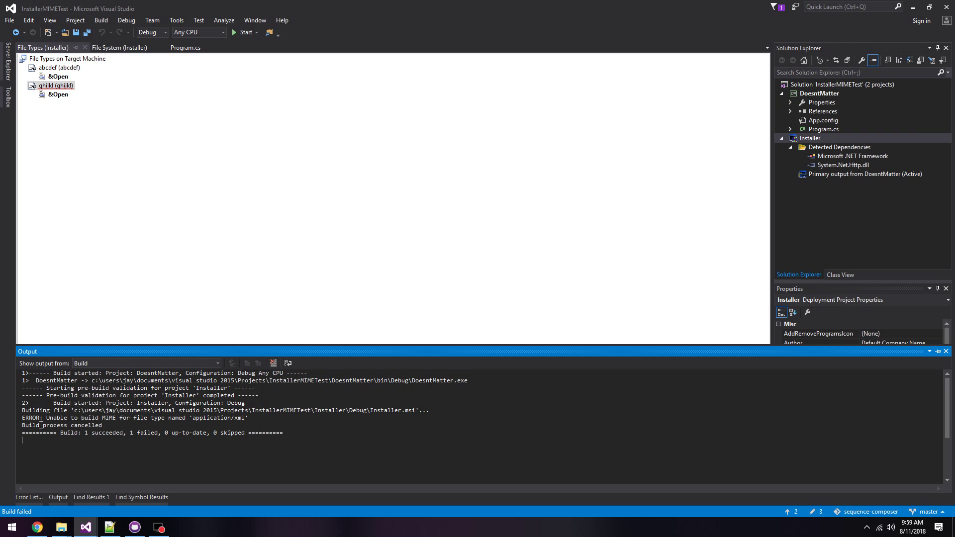
pyautogui.click(431, 292)
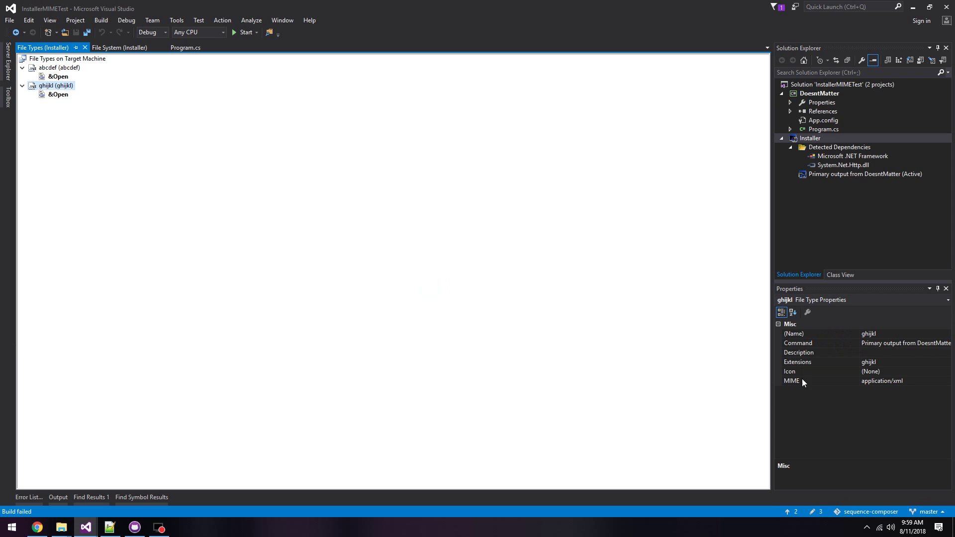
# - Change the ghijkl file type's MIME to text/plain
pyautogui.doubleClick(894, 381)
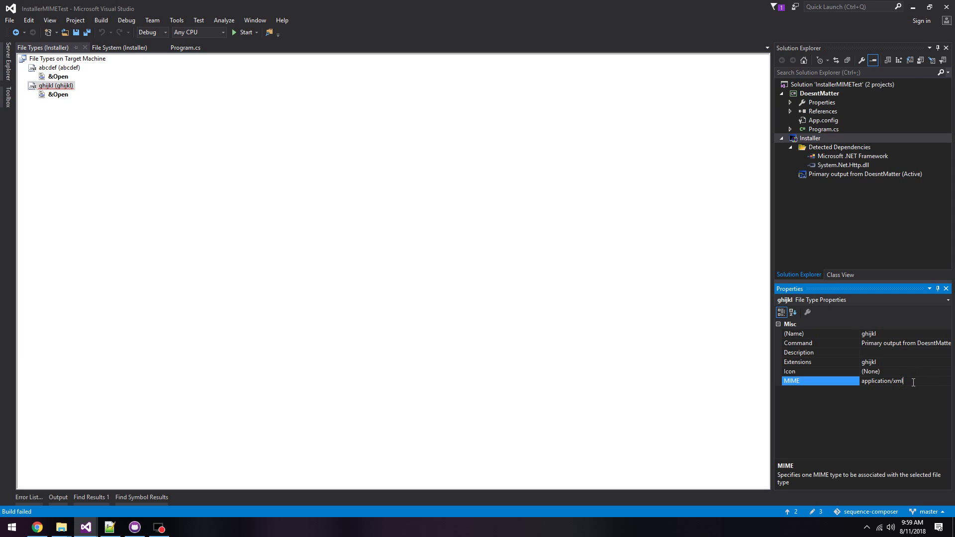
pyautogui.moveTo(882, 382); pyautogui.dragTo(860, 382)
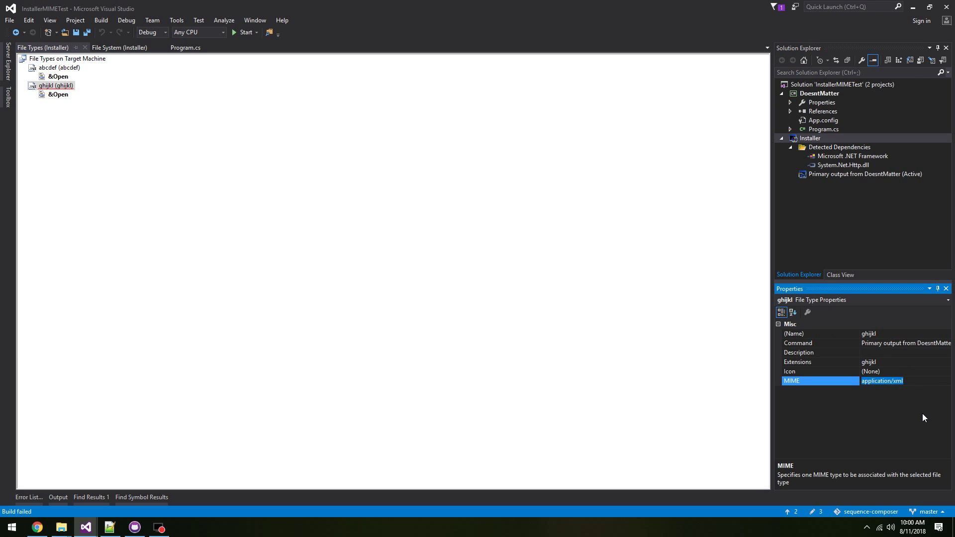
pyautogui.write('text/plain')
# - Build the Installer project again and select the ghijkl file type's MIME property
pyautogui.rightClick(827, 140)
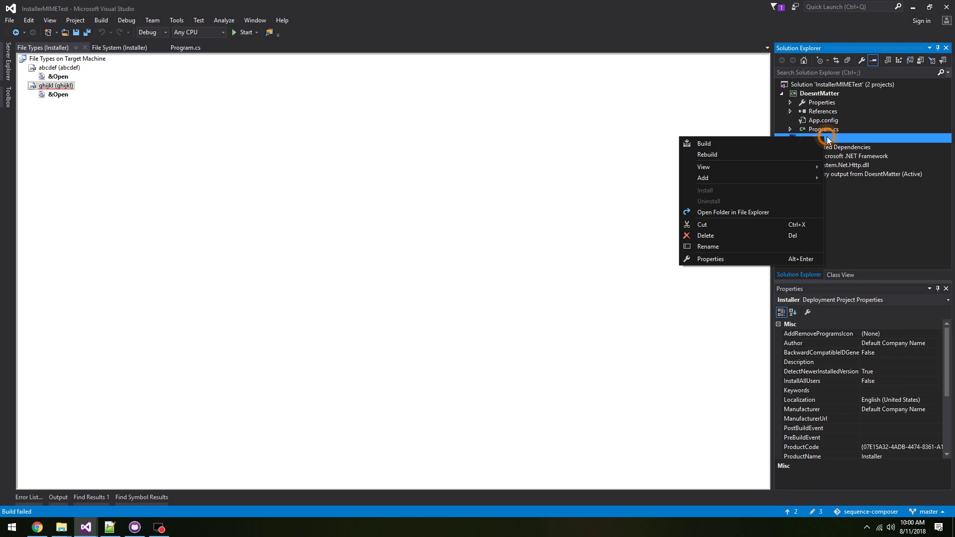
pyautogui.click(793, 144)
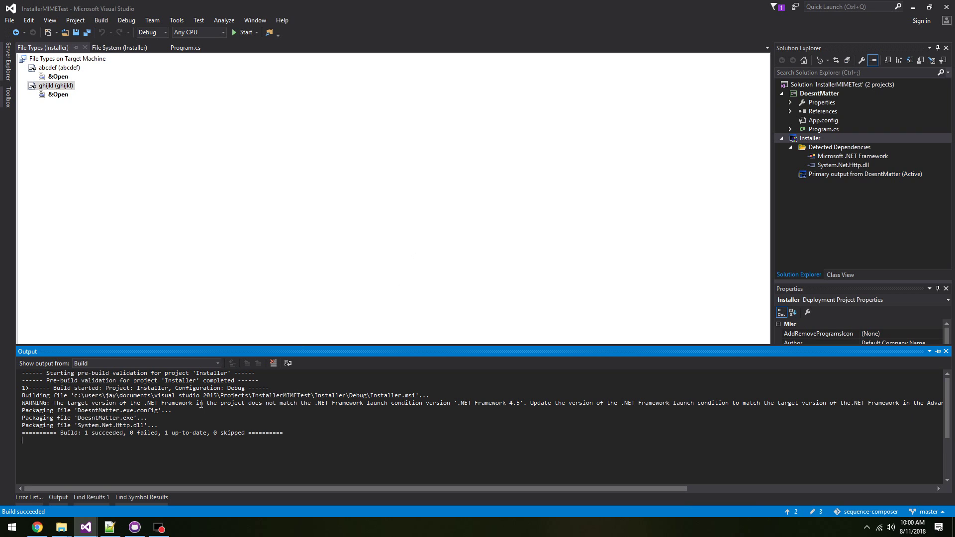
pyautogui.click(470, 198)
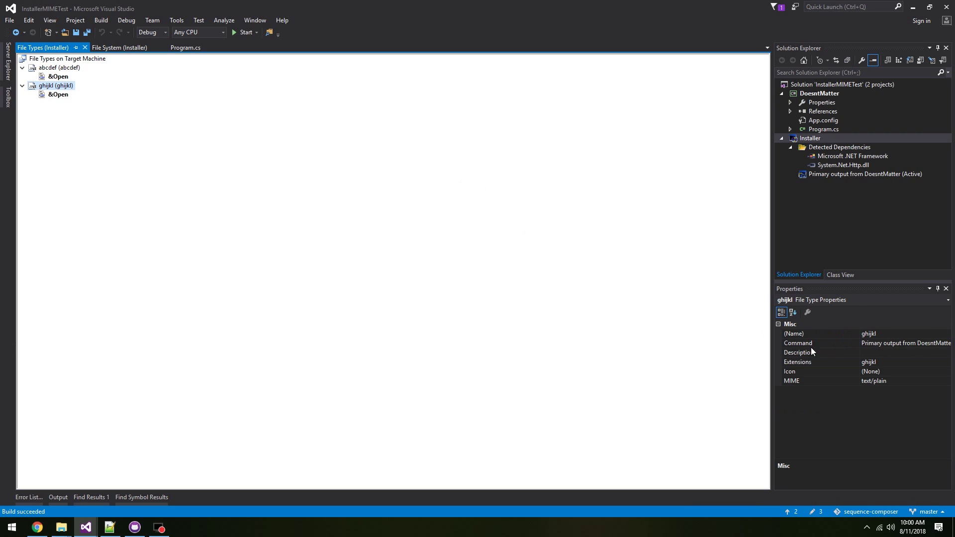
pyautogui.click(898, 383)
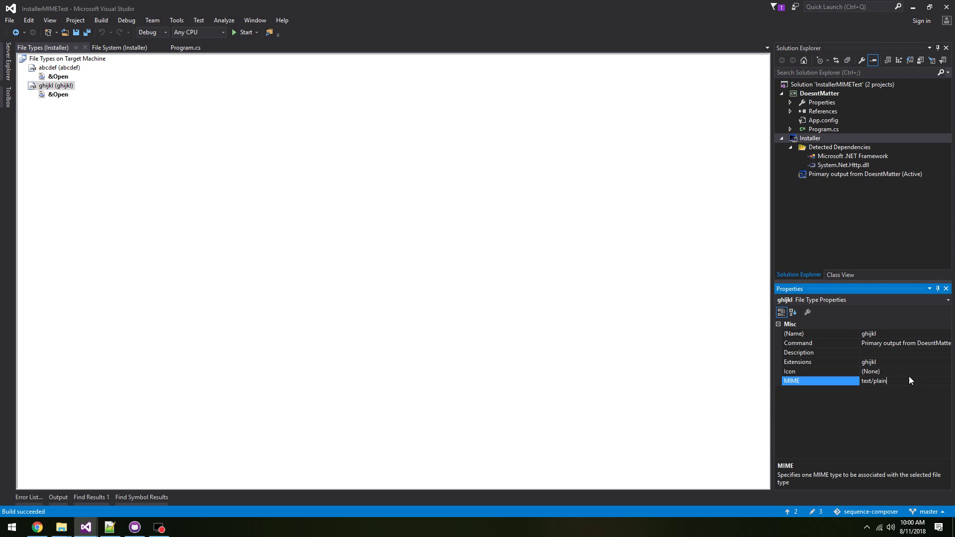
# - Change the abcdef file type's MIME to text/plain
pyautogui.click(55, 69)
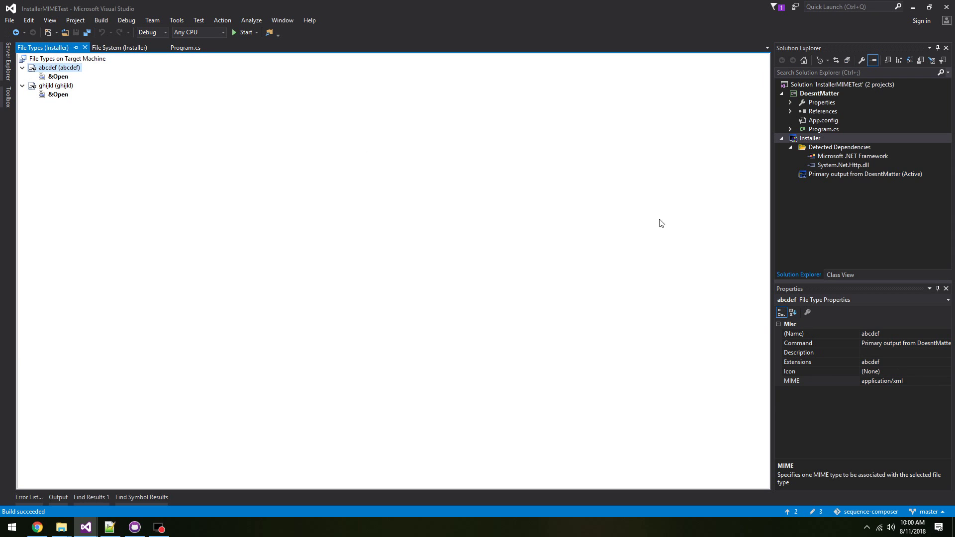
pyautogui.click(923, 383)
pyautogui.doubleClick(923, 381)
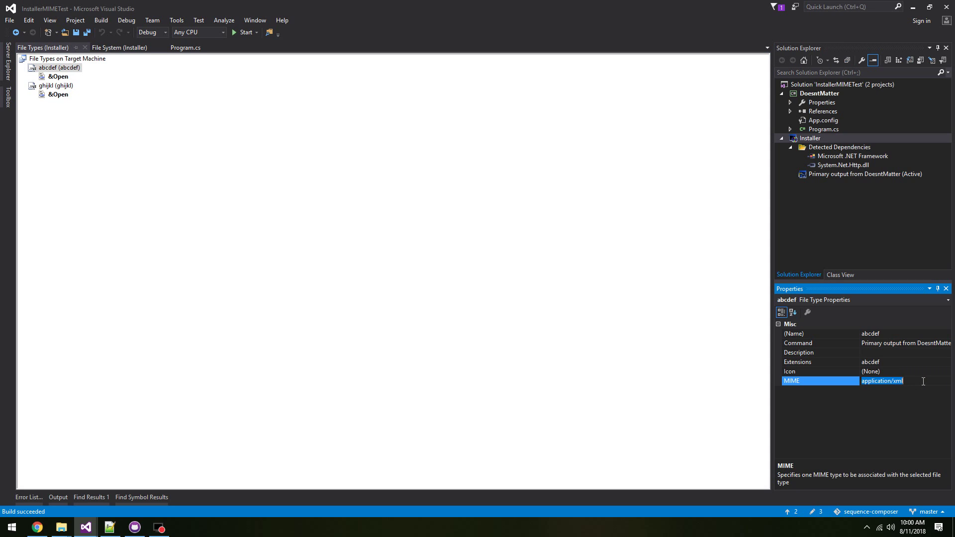
pyautogui.write('text/pain')
pyautogui.press('BackSpace')
pyautogui.press('BackSpace')
pyautogui.write('ain')
# - Build the Installer project with both file types sharing the text/plain MIME, and return to the file types list
pyautogui.rightClick(811, 138)
pyautogui.click(739, 146)
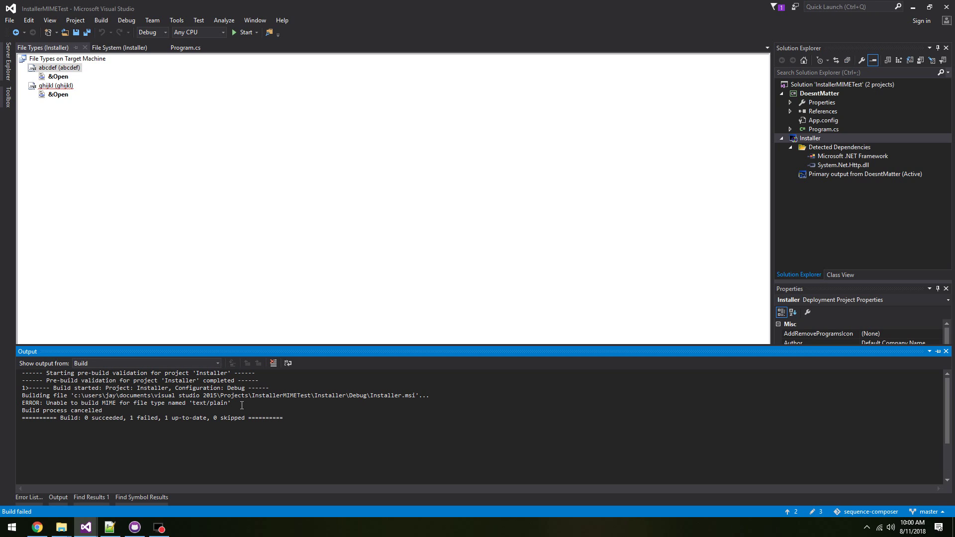
pyautogui.click(404, 261)
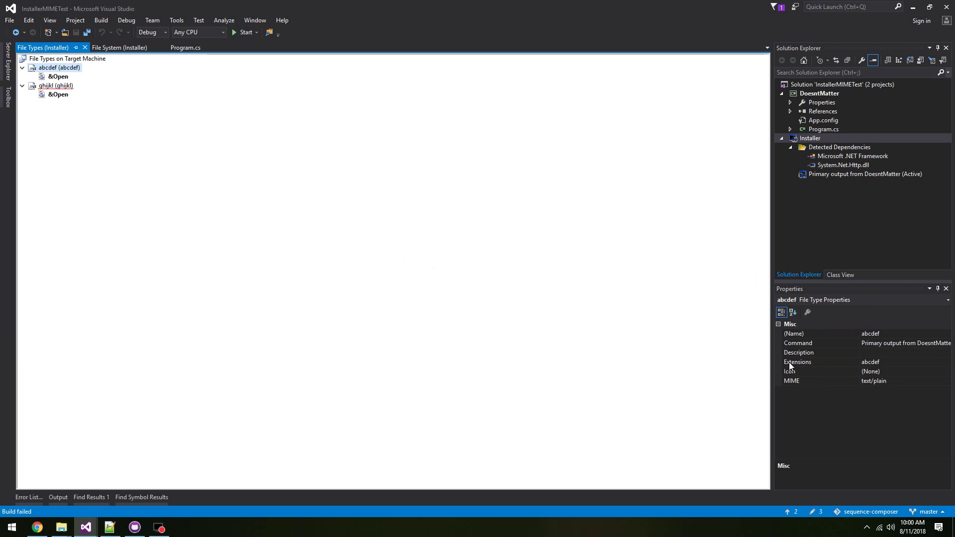
# - Clear the MIME value of both the abcdef and ghijkl file types
pyautogui.click(898, 381)
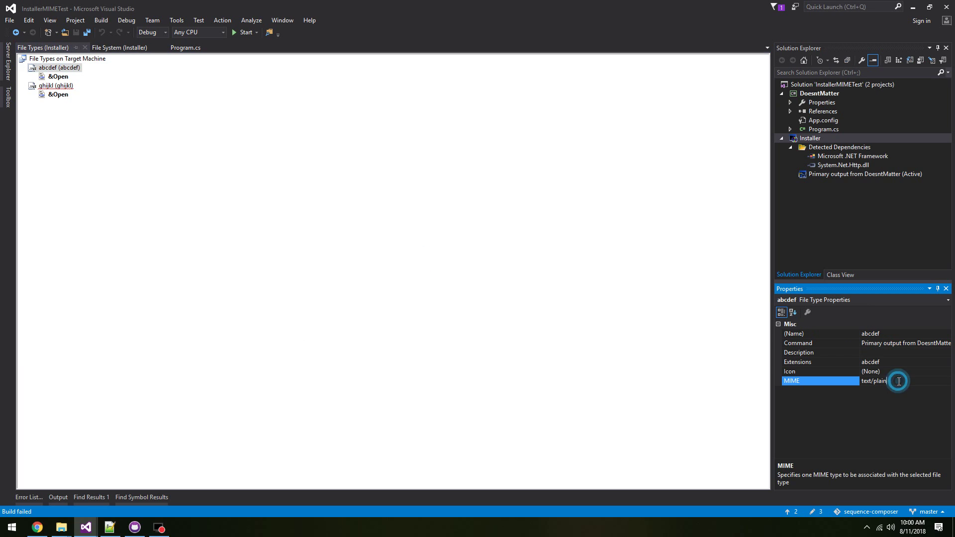
pyautogui.press('BackSpace')
pyautogui.click(56, 85)
pyautogui.click(895, 381)
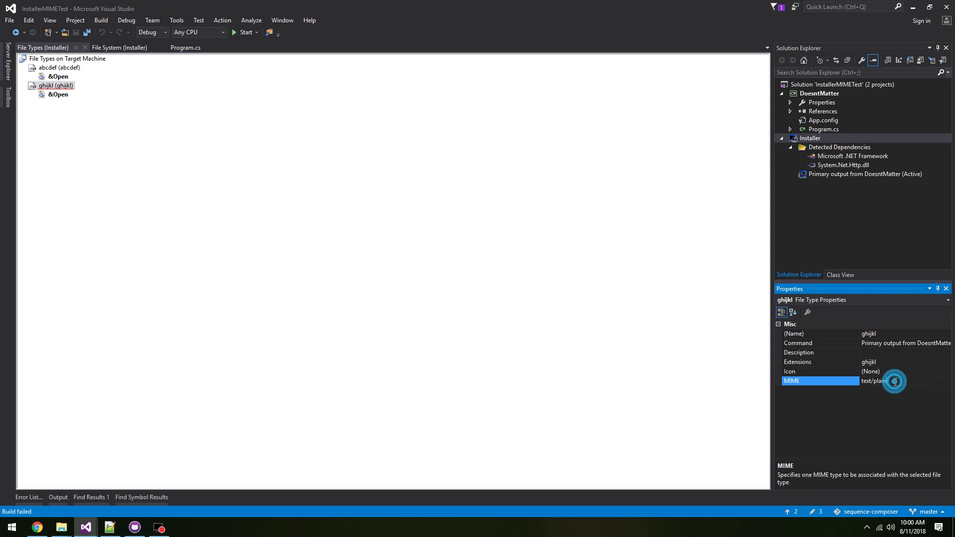
pyautogui.press('BackSpace')
pyautogui.press('Return')
# - Build the Installer project with both MIME values blank, and check the properties of the abcdef and ghijkl file types
pyautogui.rightClick(805, 139)
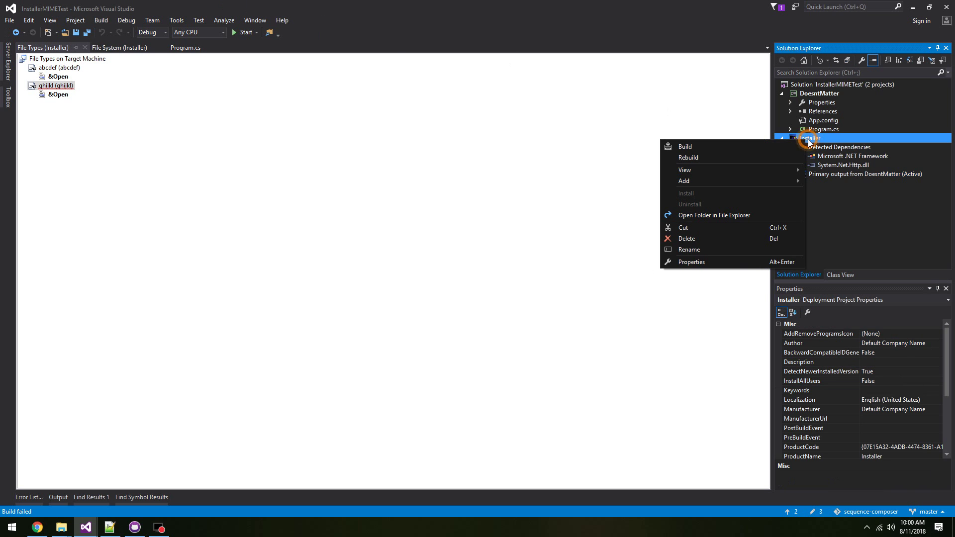
pyautogui.click(677, 146)
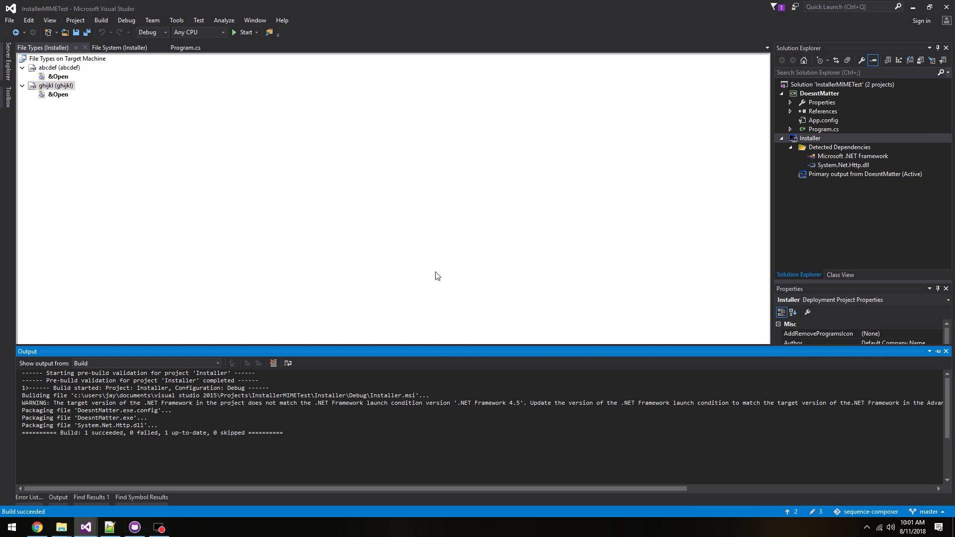
pyautogui.click(62, 68)
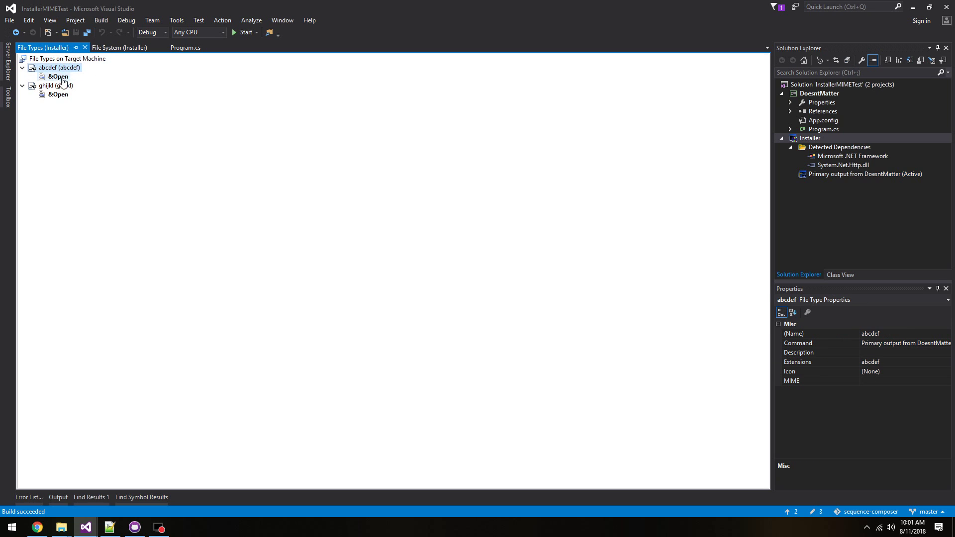
pyautogui.click(57, 85)
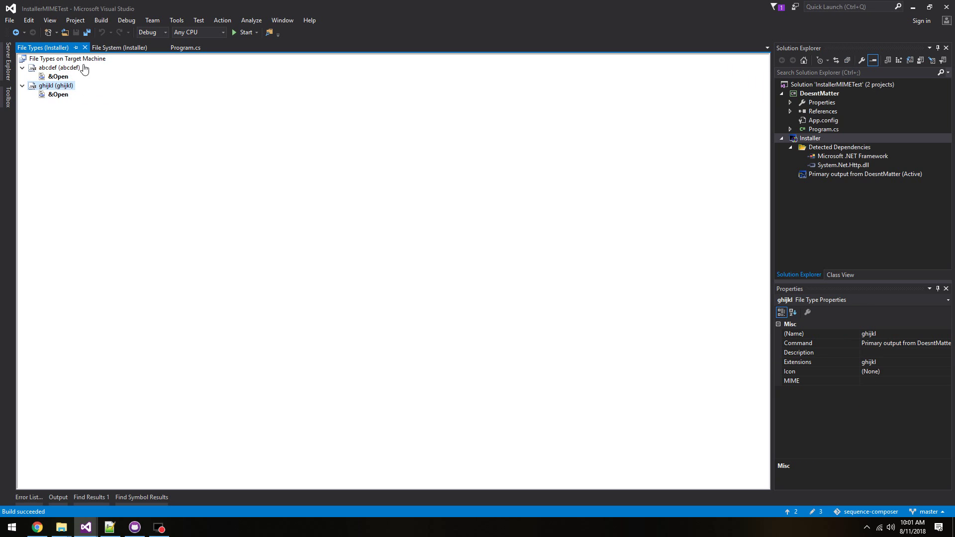